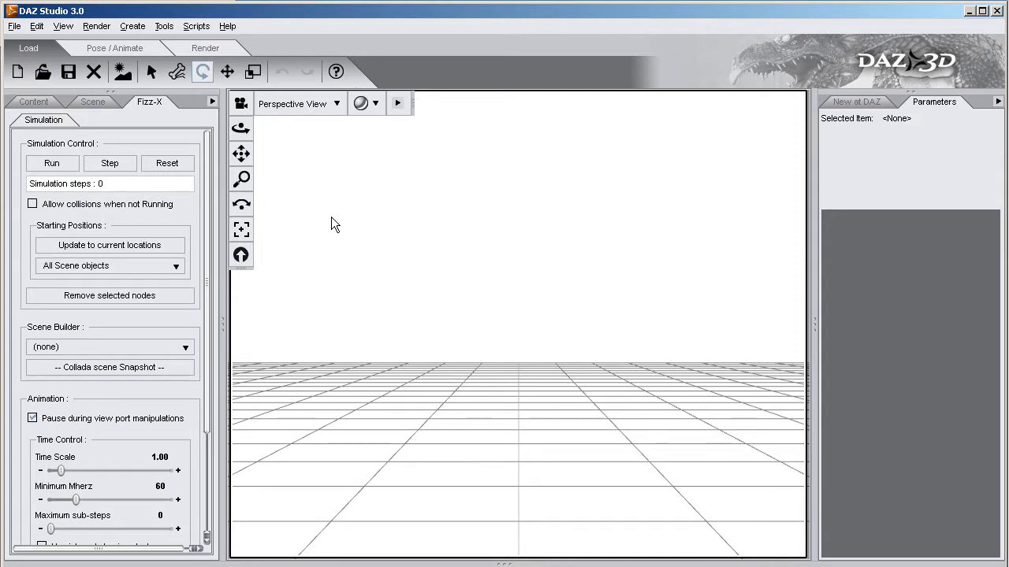
# - Add a physics brick wall 10 bricks wide and 8 bricks high to the scene, keeping the default settings
pyautogui.scroll(-2, 331, 236)
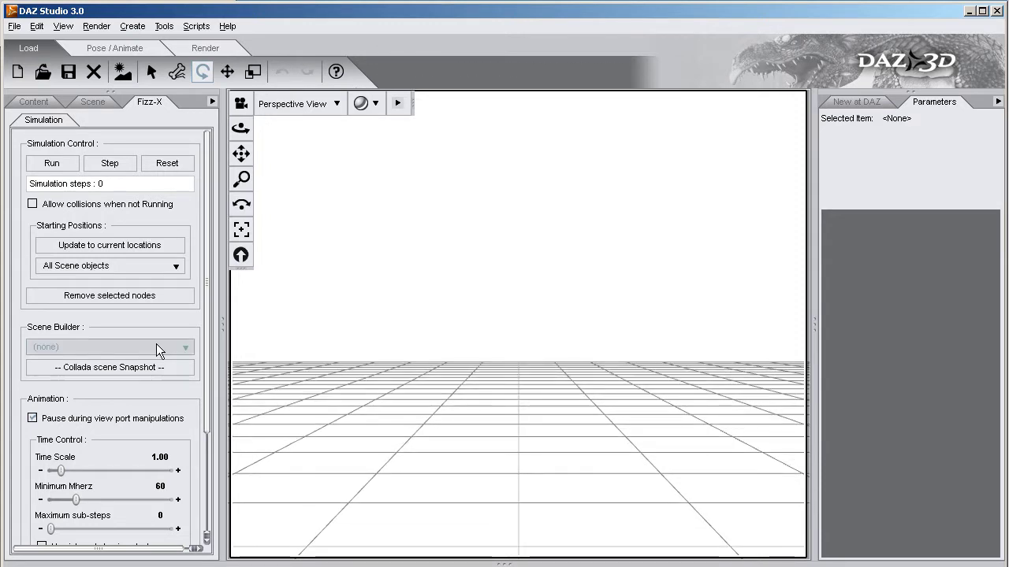
pyautogui.click(107, 348)
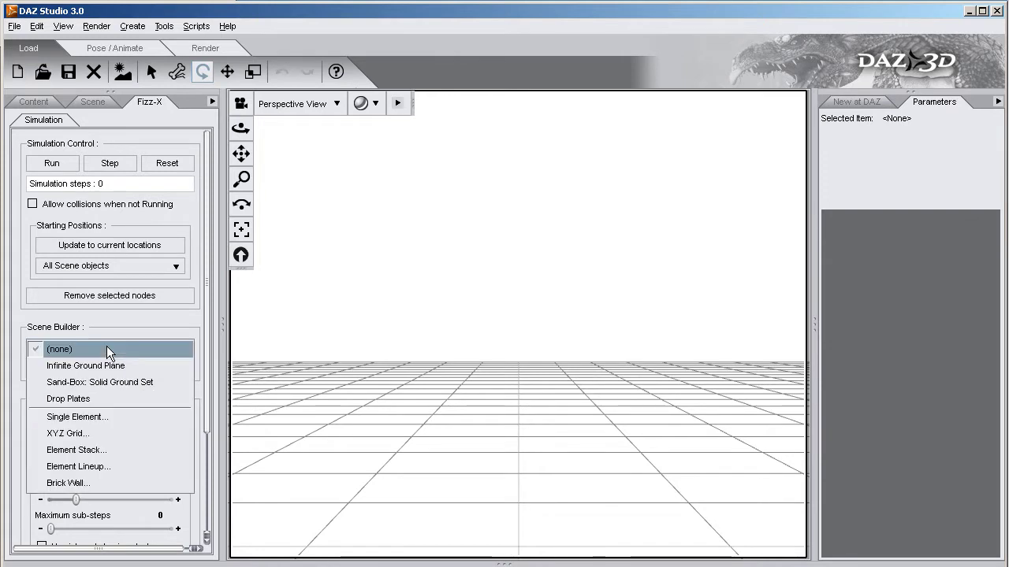
pyautogui.click(107, 483)
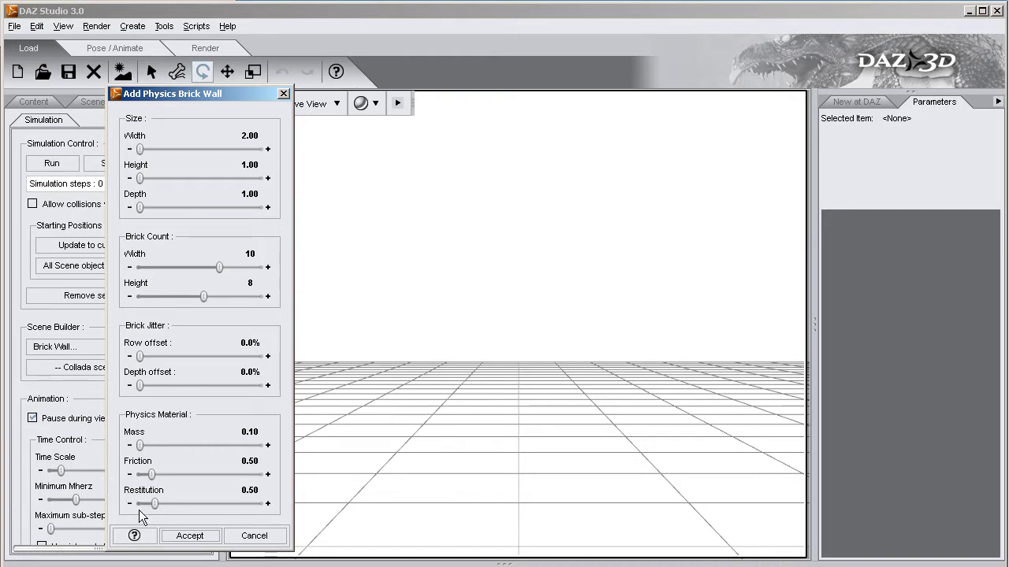
pyautogui.click(189, 539)
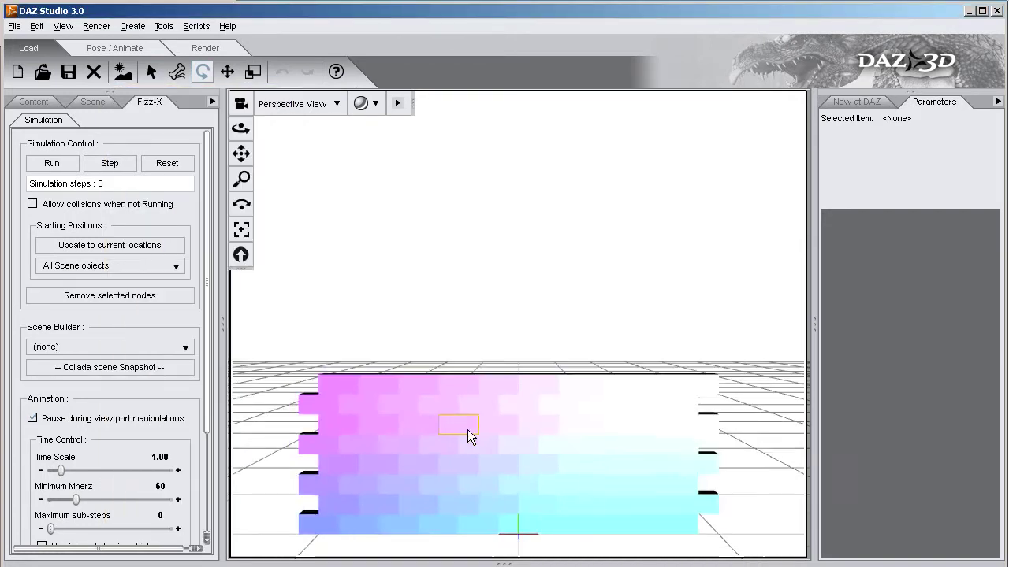
# - Run the physics simulation on the brick wall to check how it behaves, stop it and reset it
pyautogui.moveTo(237, 136); pyautogui.dragTo(263, 188)
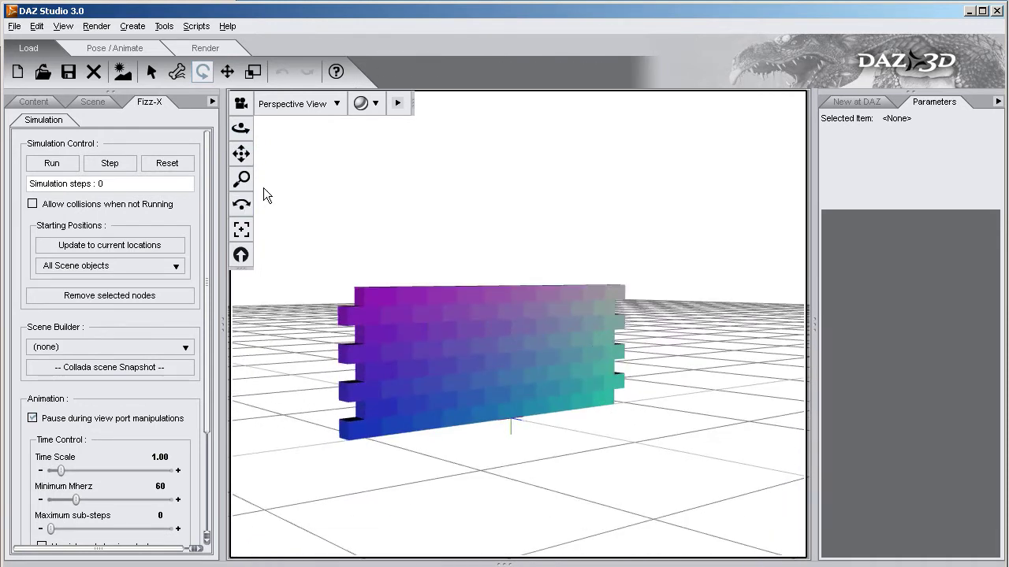
pyautogui.click(45, 164)
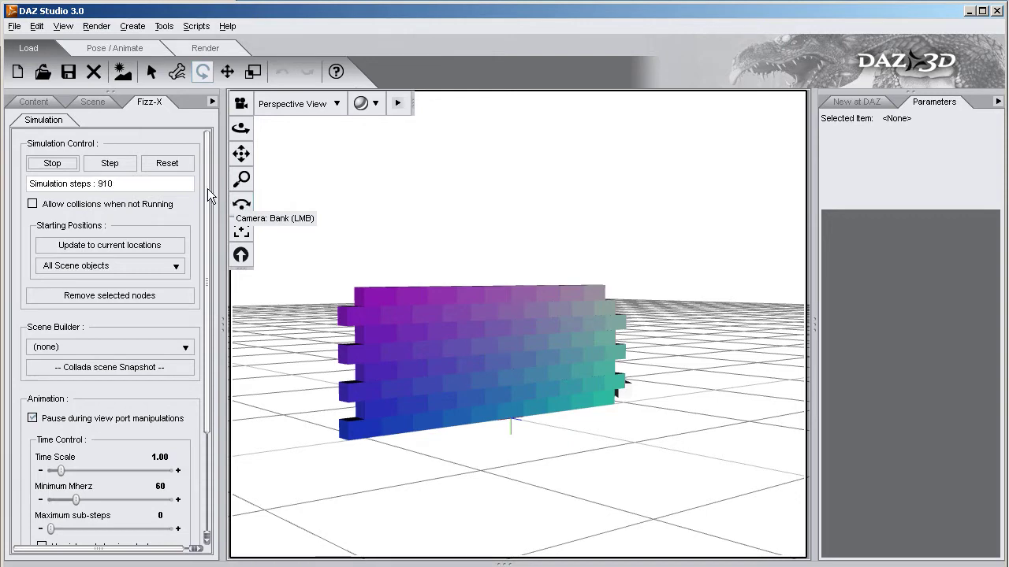
pyautogui.click(69, 165)
pyautogui.click(169, 164)
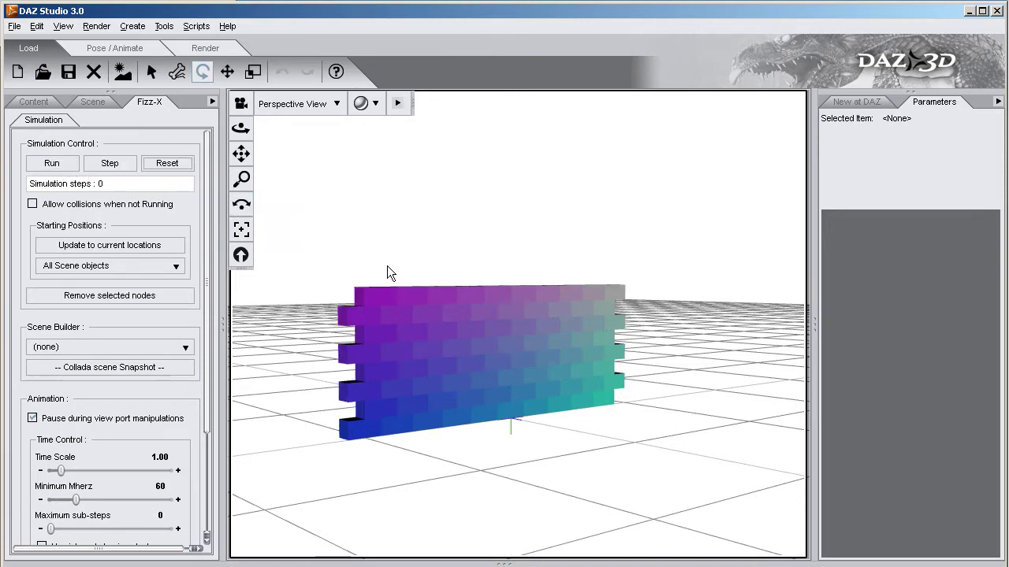
# - Start adding a single physics element with the Sphere shape
pyautogui.scroll(-6, 471, 398)
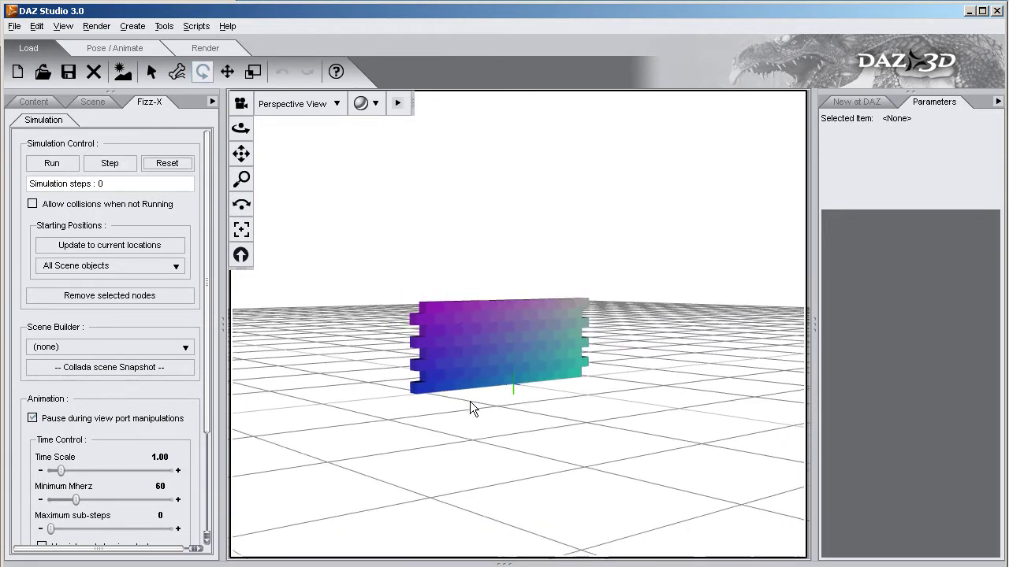
pyautogui.moveTo(241, 153); pyautogui.dragTo(387, 320)
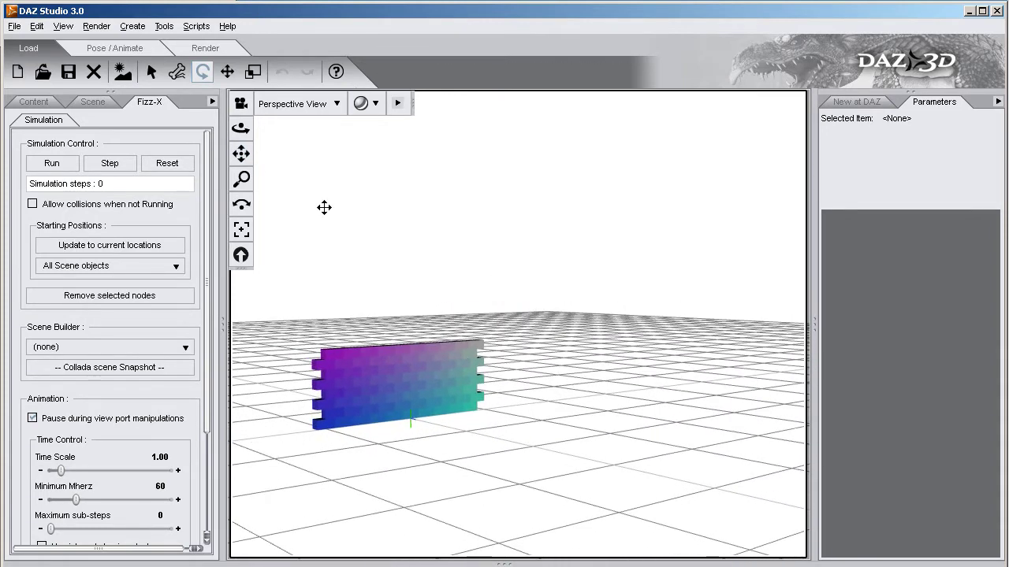
pyautogui.scroll(-2, 395, 272)
pyautogui.scroll(-2, 395, 272)
pyautogui.moveTo(241, 128); pyautogui.dragTo(583, 293)
pyautogui.moveTo(243, 152); pyautogui.dragTo(472, 302)
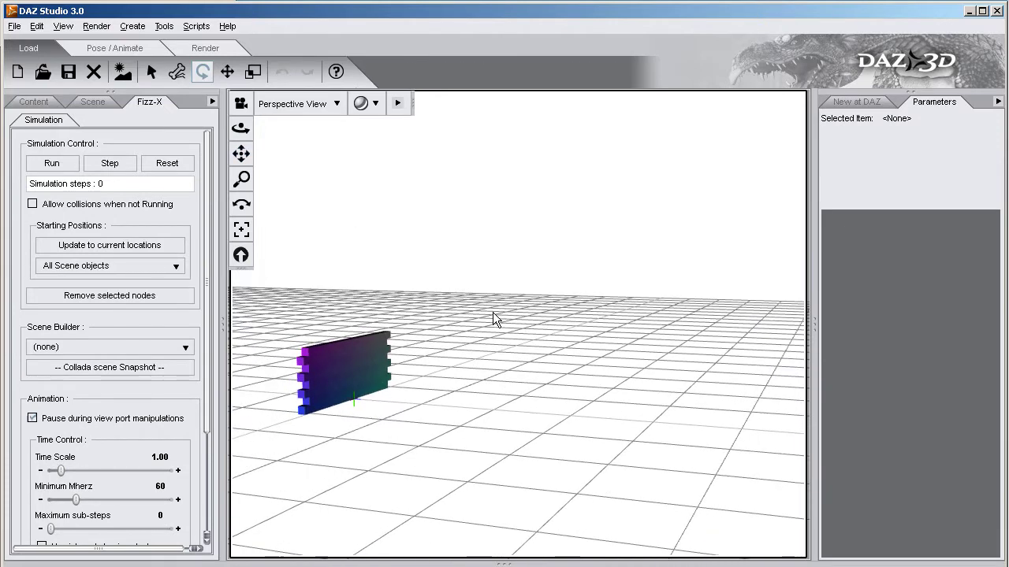
pyautogui.scroll(-2, 493, 312)
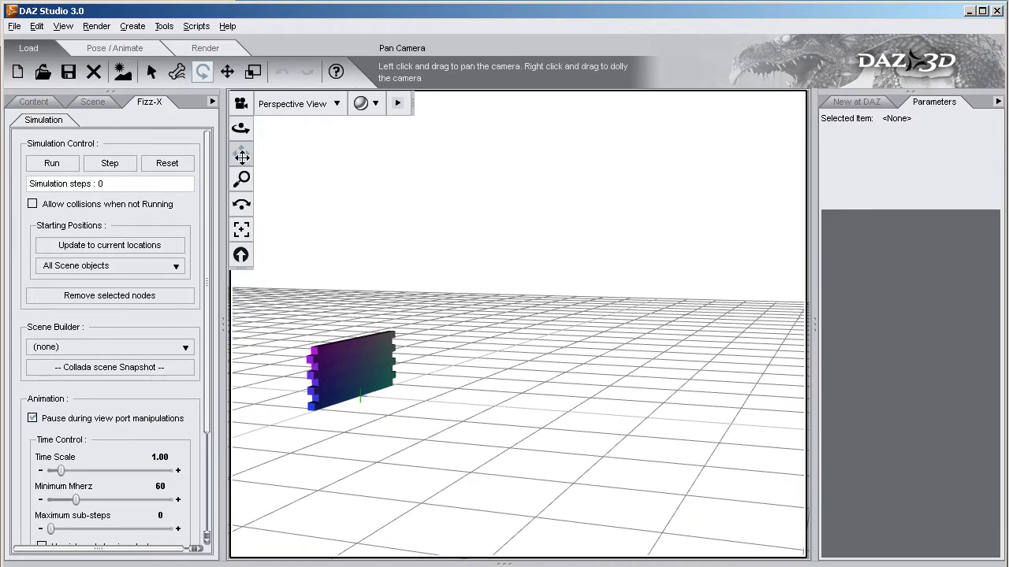
pyautogui.moveTo(242, 154); pyautogui.dragTo(246, 160)
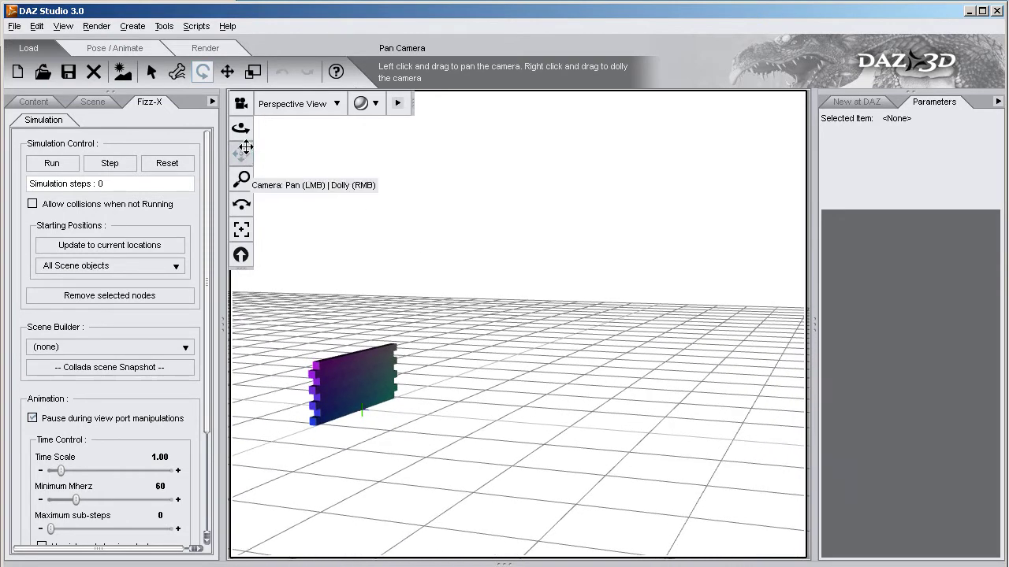
pyautogui.click(79, 346)
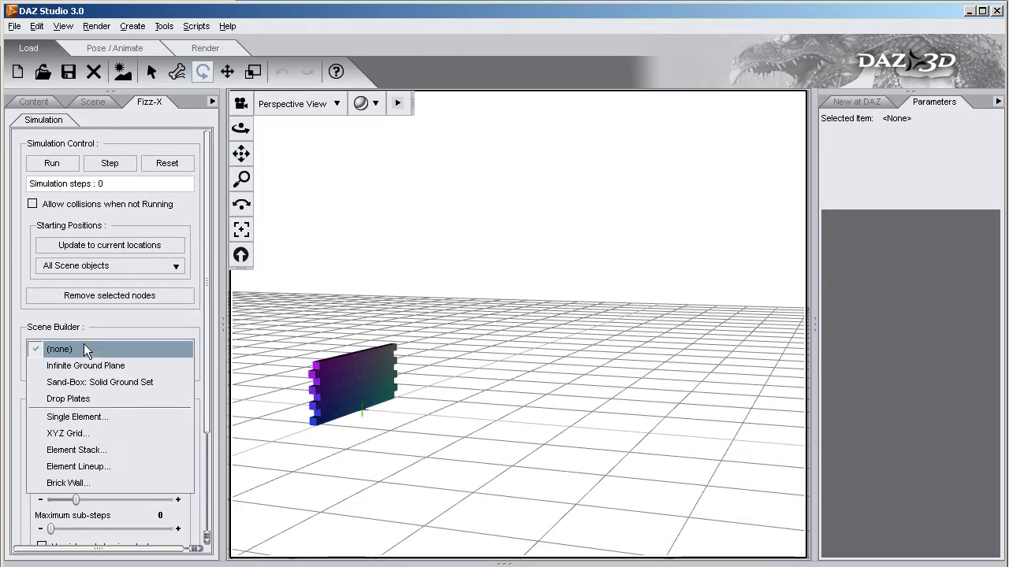
pyautogui.click(96, 419)
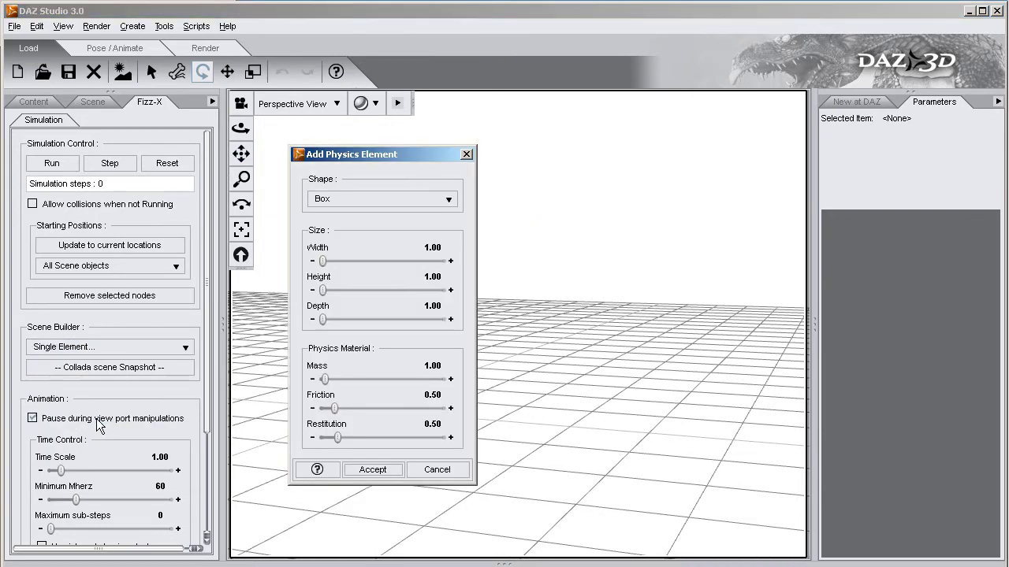
pyautogui.click(392, 202)
pyautogui.click(358, 217)
# - Set the sphere's width, height, depth and mass each to 5 and add it to the scene
pyautogui.click(432, 249)
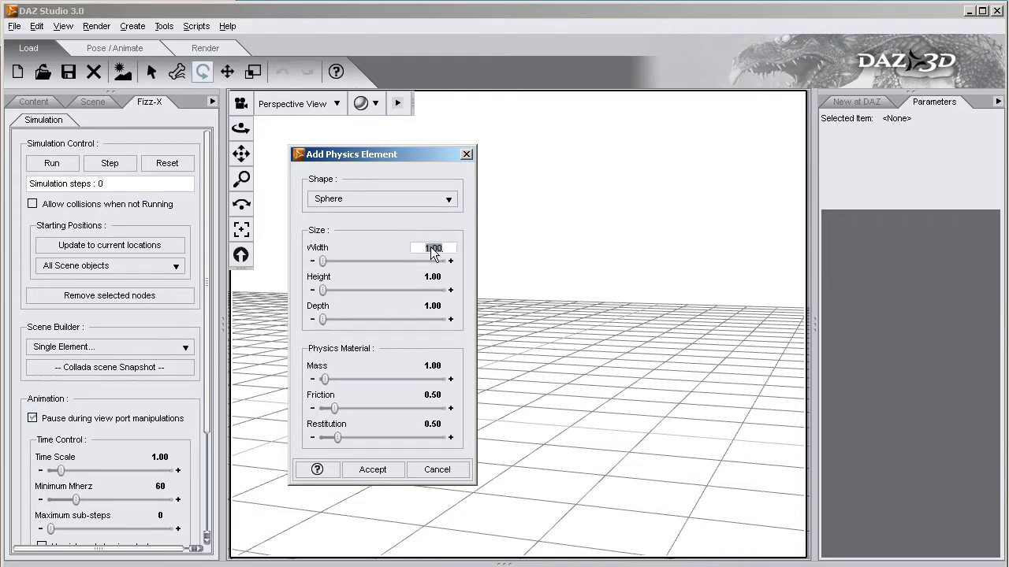
pyautogui.write('5')
pyautogui.press('Return')
pyautogui.click(433, 278)
pyautogui.write('5')
pyautogui.press('Return')
pyautogui.click(434, 306)
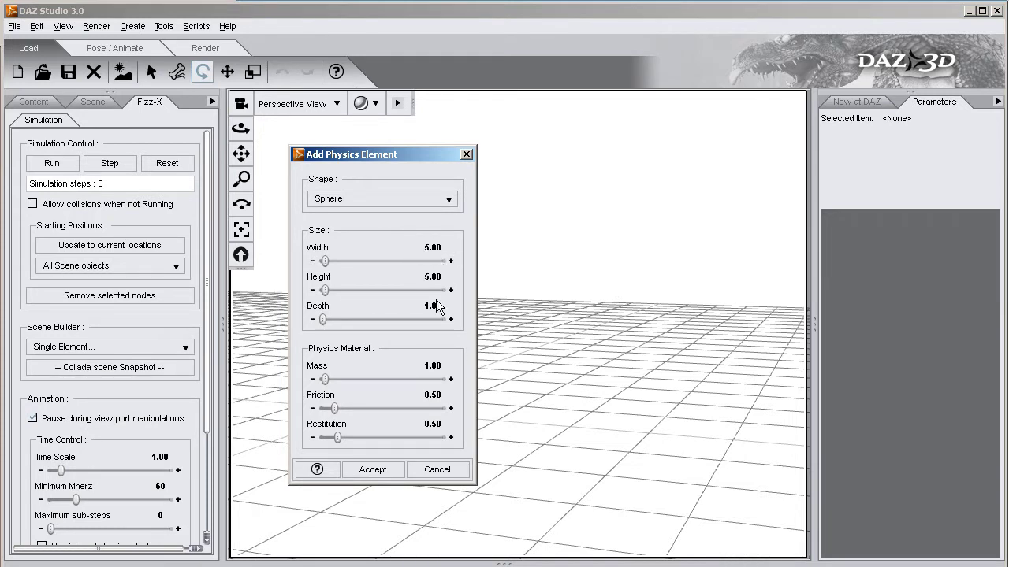
pyautogui.write('5')
pyautogui.press('Return')
pyautogui.click(434, 366)
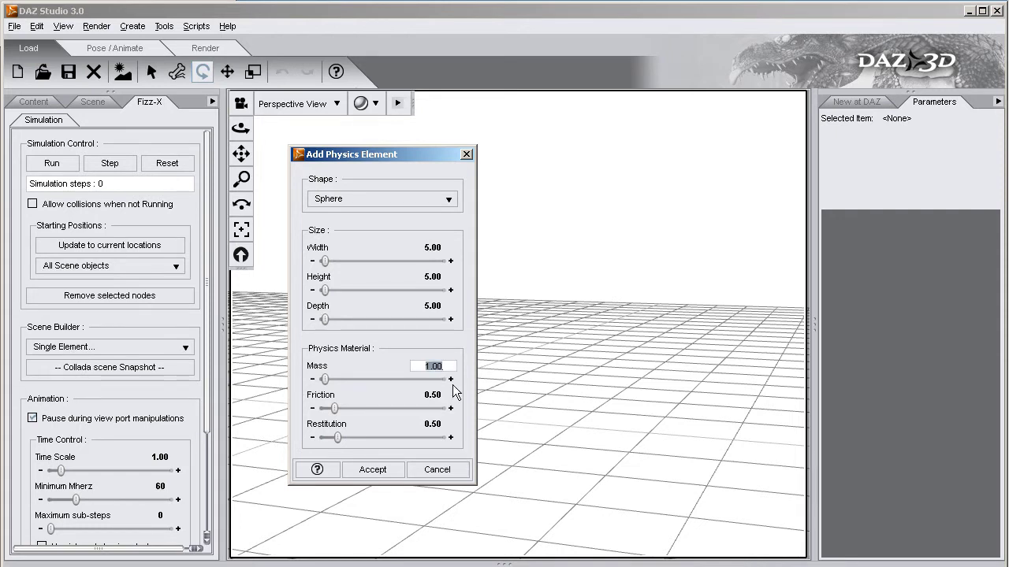
pyautogui.press('Return')
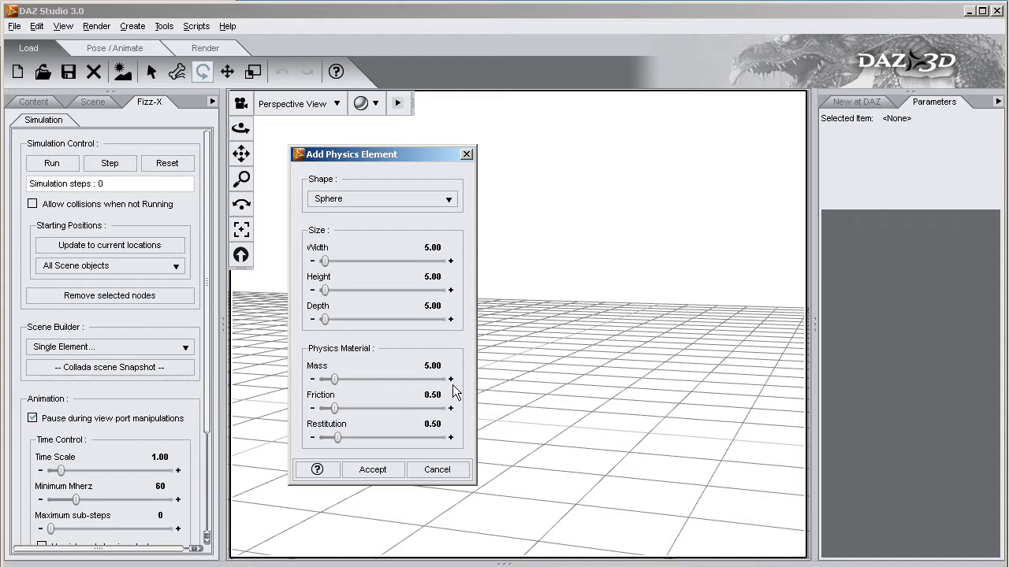
pyautogui.click(379, 470)
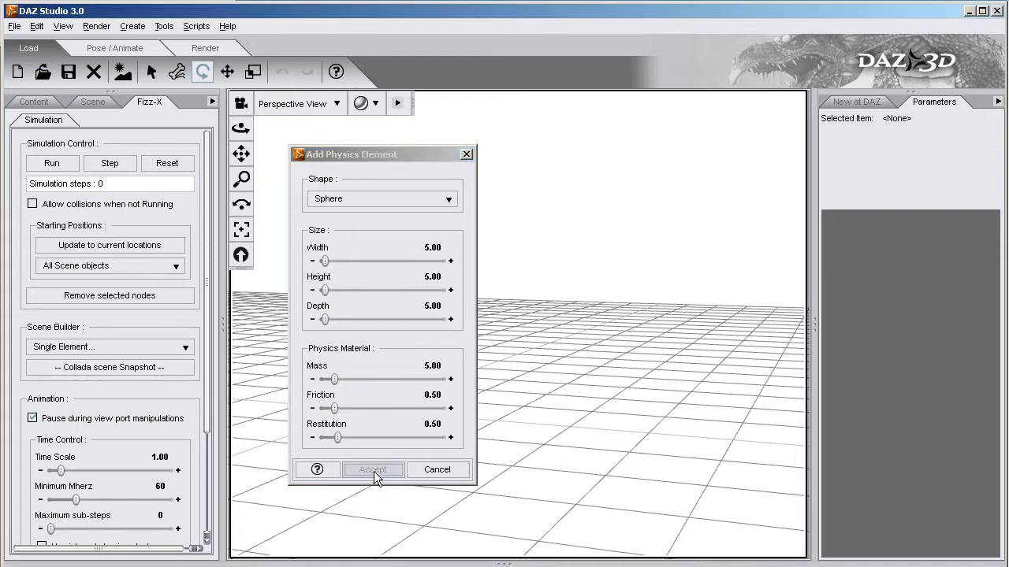
# - Move the sphere up and away from the wall, to about 184 in Y and 391 in Z
pyautogui.click(364, 375)
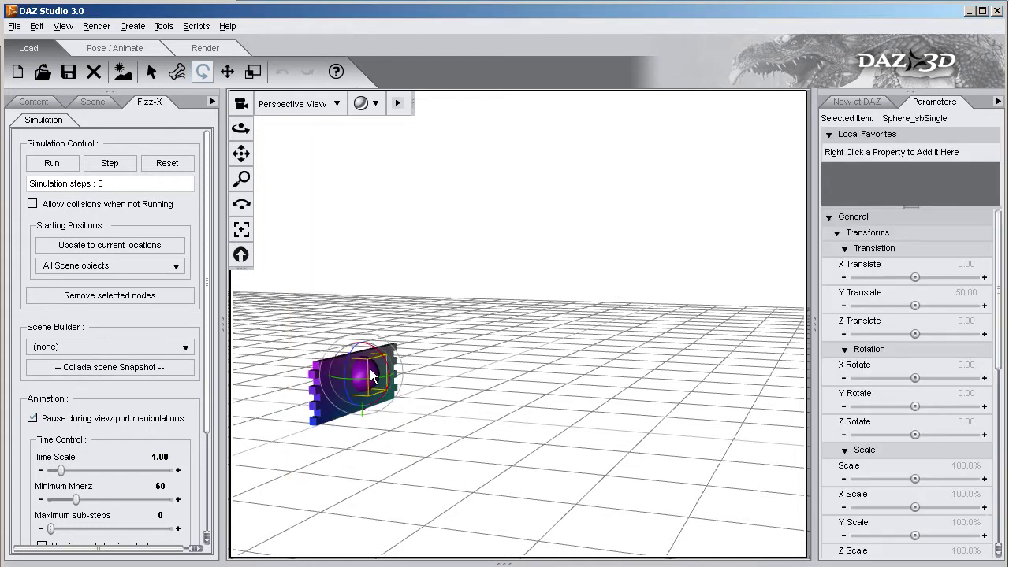
pyautogui.click(227, 73)
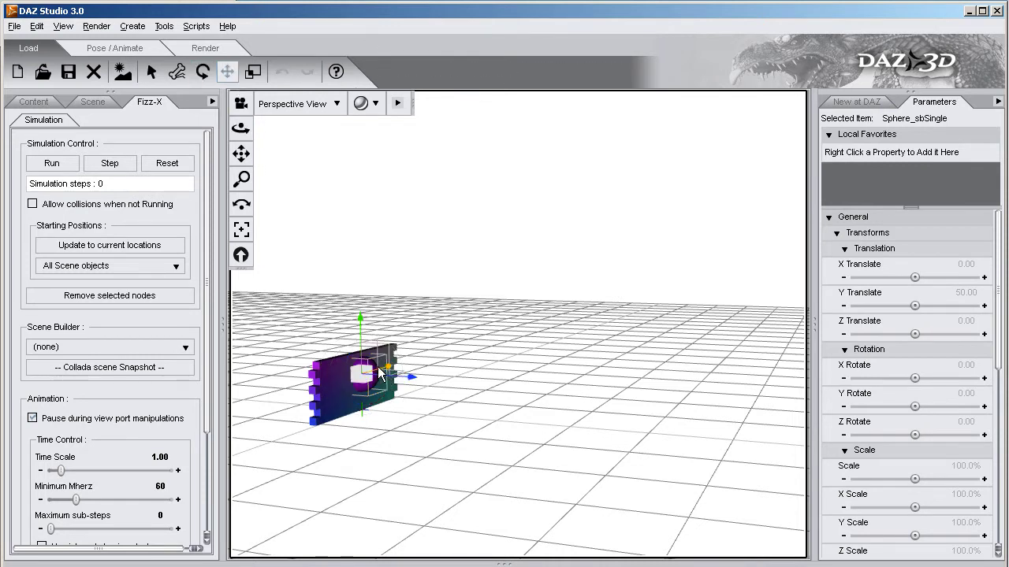
pyautogui.moveTo(403, 370); pyautogui.dragTo(658, 272)
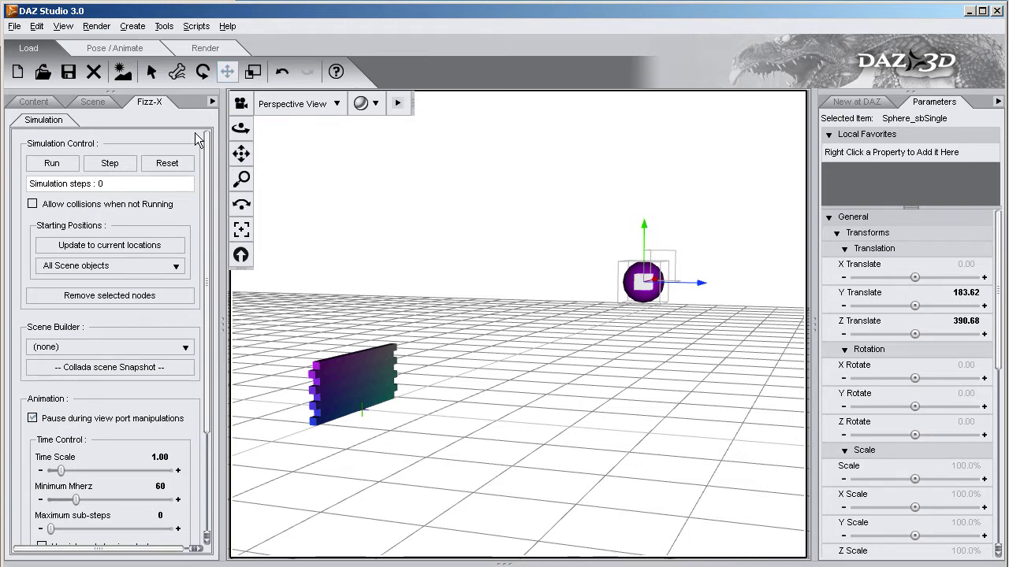
# - Start adding a single box physics element with width and depth set to 10
pyautogui.moveTo(241, 128); pyautogui.dragTo(266, 131)
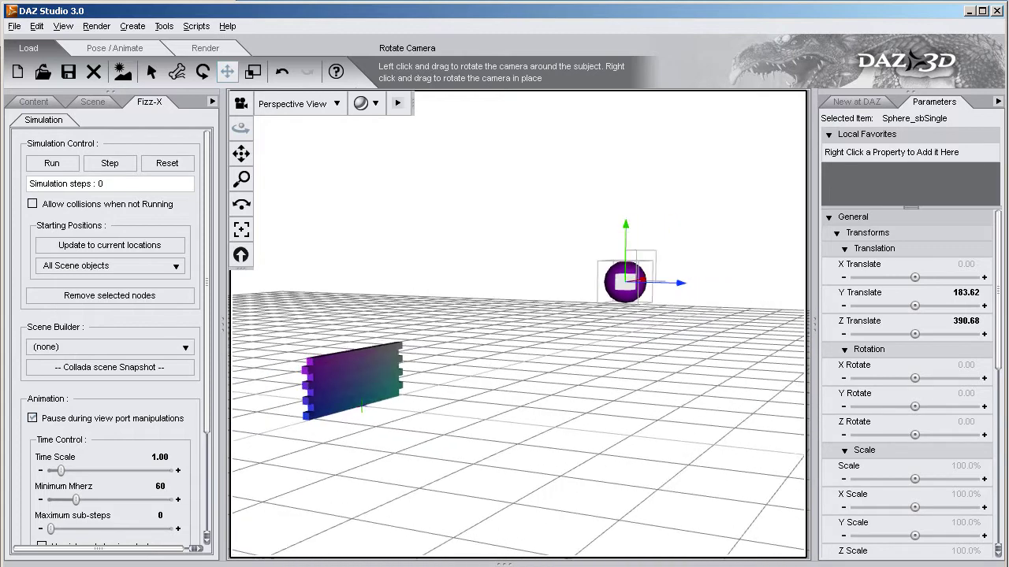
pyautogui.click(92, 343)
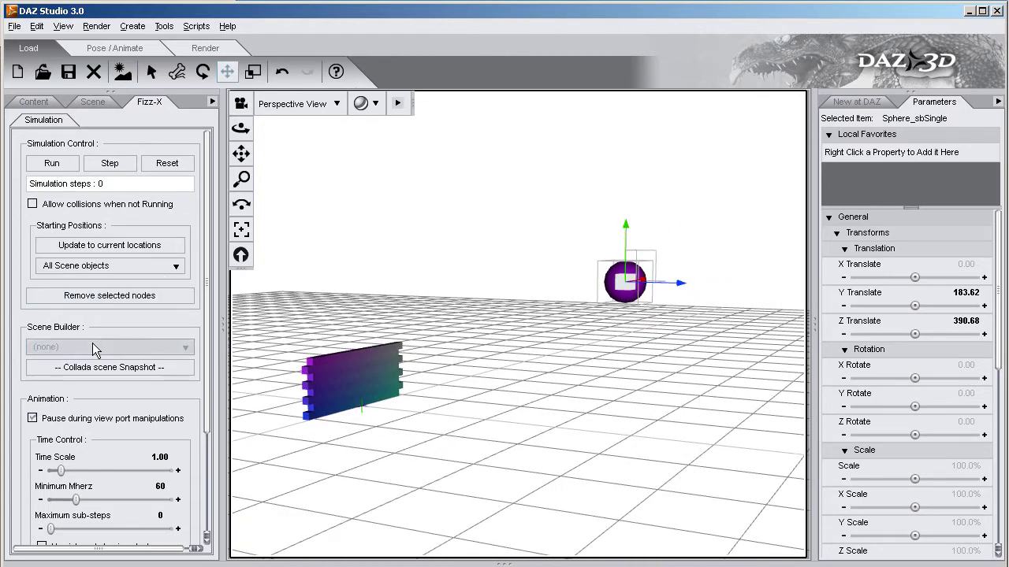
pyautogui.click(89, 346)
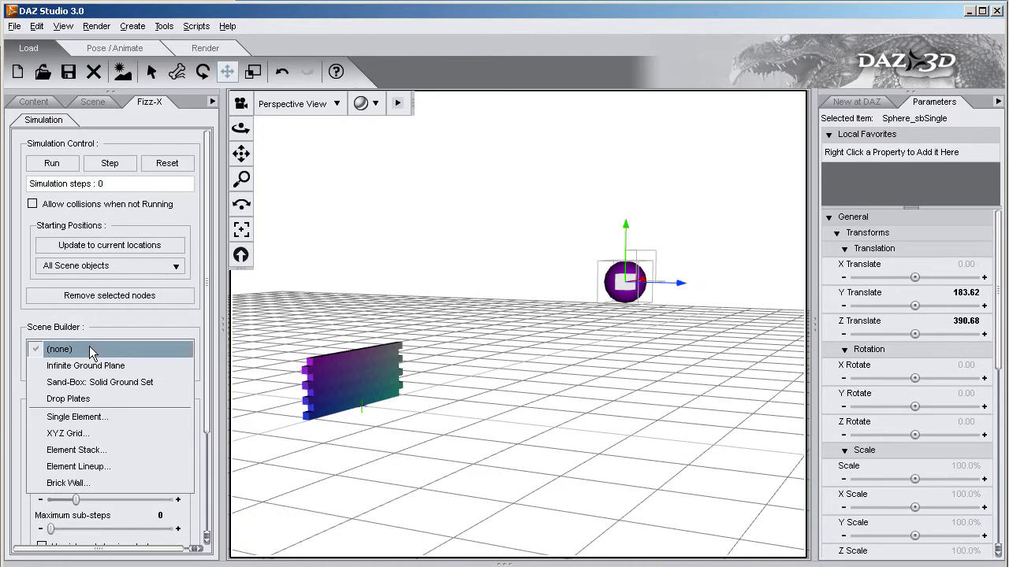
pyautogui.click(77, 417)
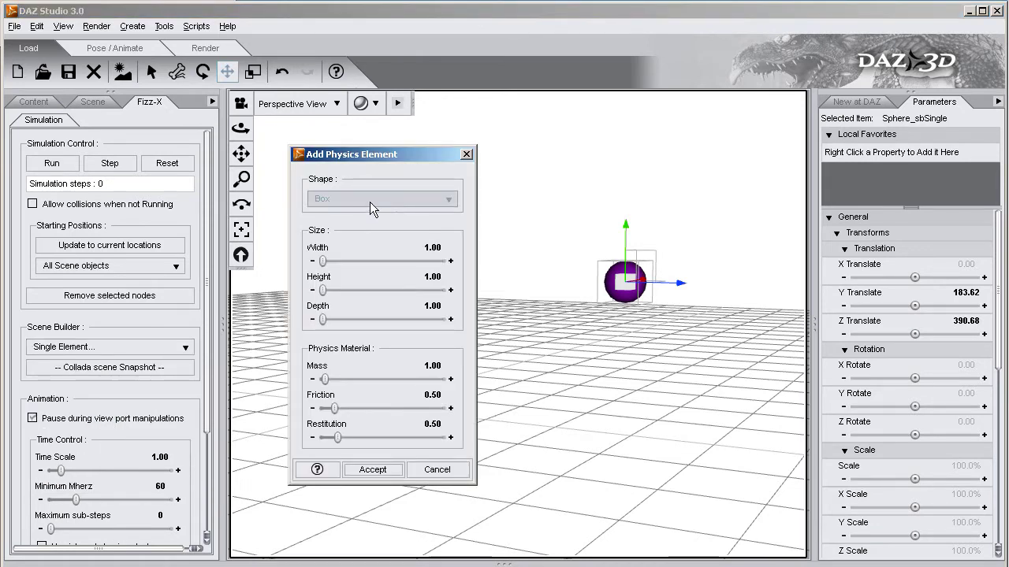
pyautogui.click(432, 248)
pyautogui.write('10')
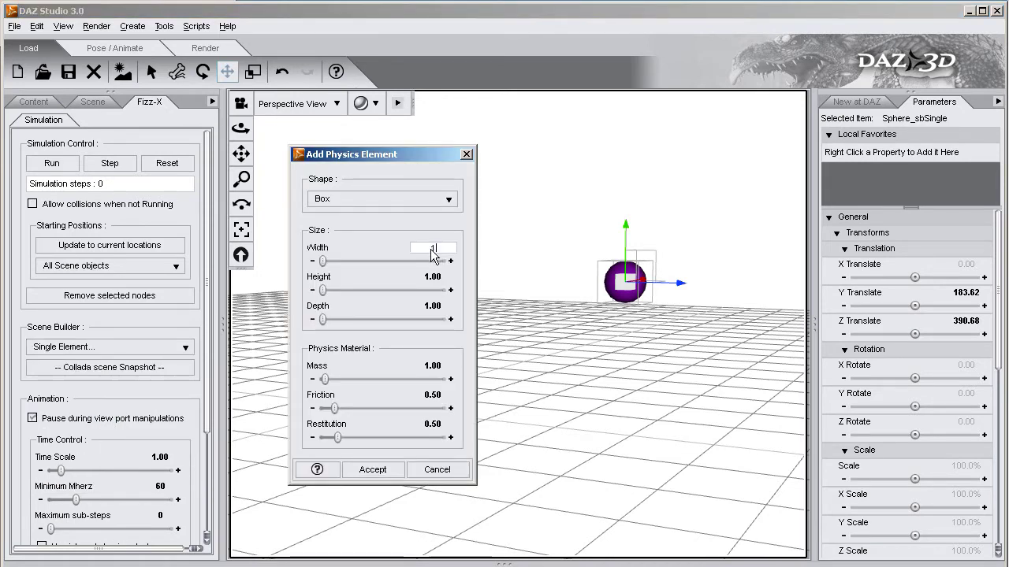
pyautogui.press('Return')
pyautogui.click(433, 307)
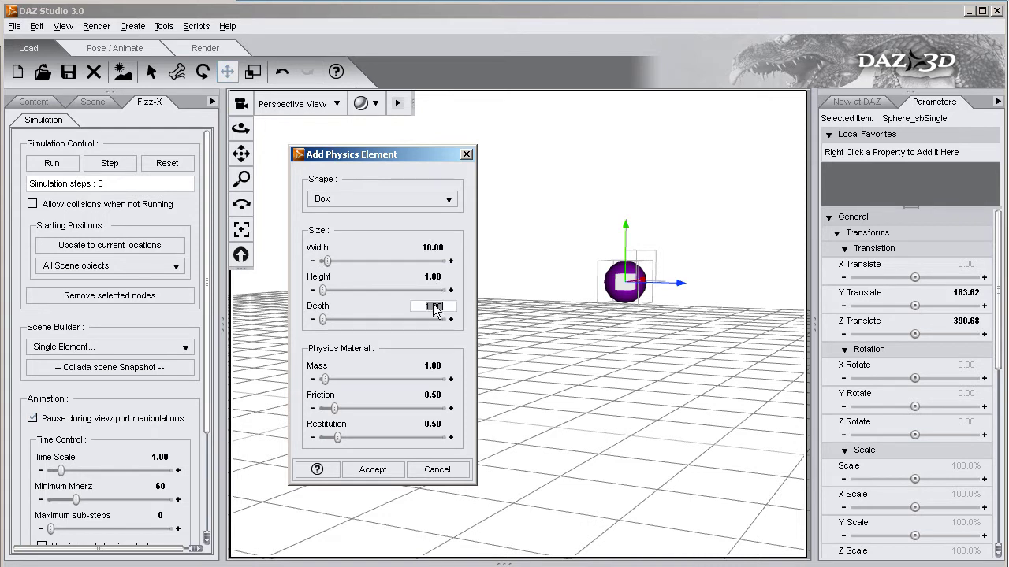
pyautogui.write('10')
pyautogui.press('Return')
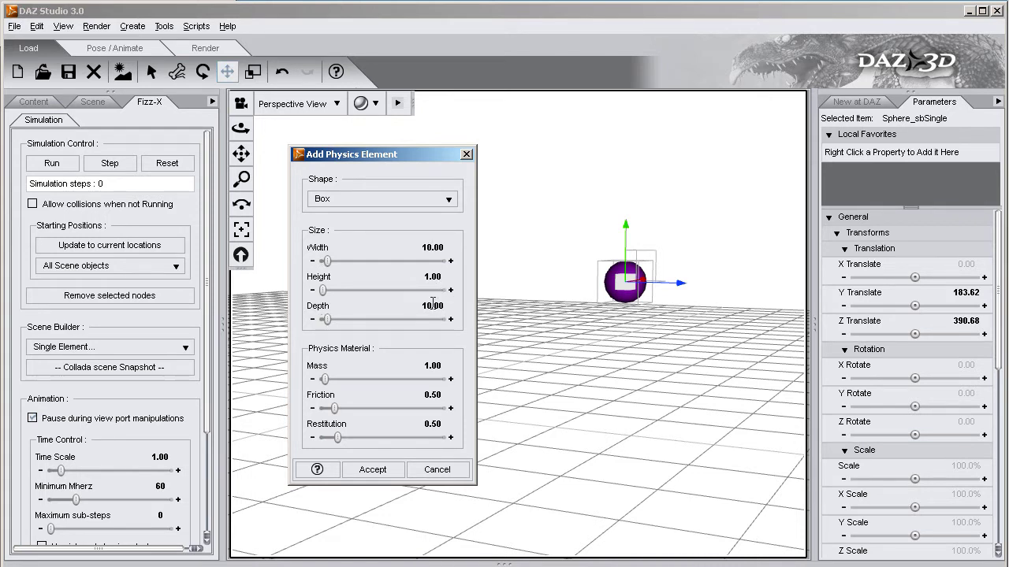
# - Set the box's mass to 0 and add it to the scene
pyautogui.click(432, 366)
pyautogui.write('0')
pyautogui.press('Return')
pyautogui.click(378, 472)
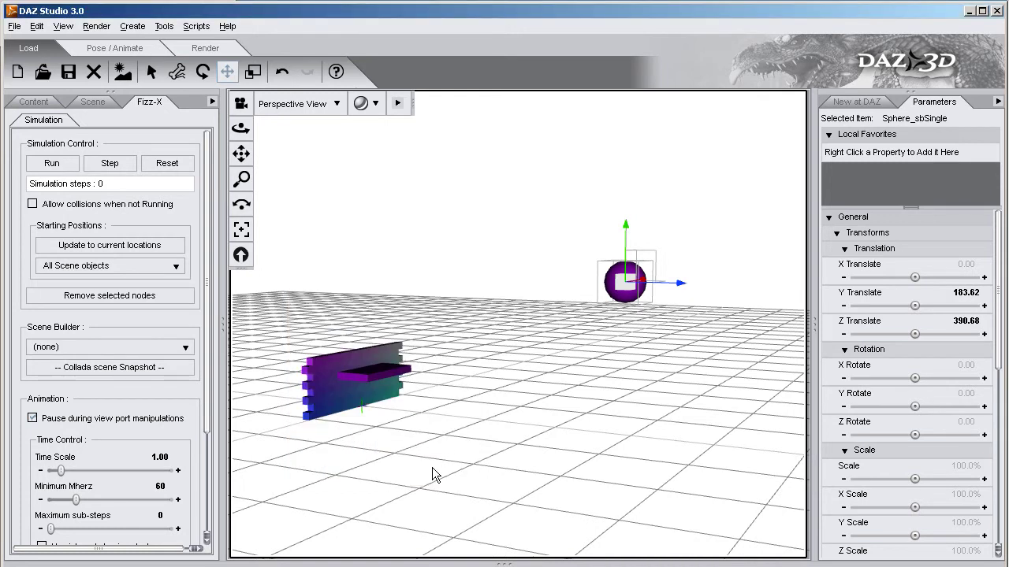
# - Move the box beneath the sphere at about 390 in Z and tilt it about -34 degrees around X towards the wall
pyautogui.click(396, 378)
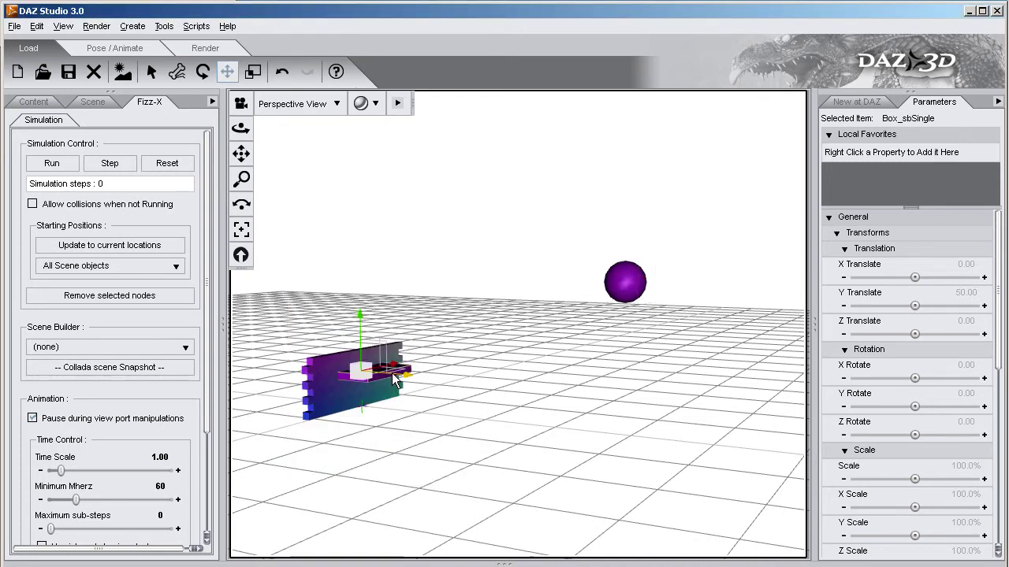
pyautogui.moveTo(394, 373); pyautogui.dragTo(670, 403)
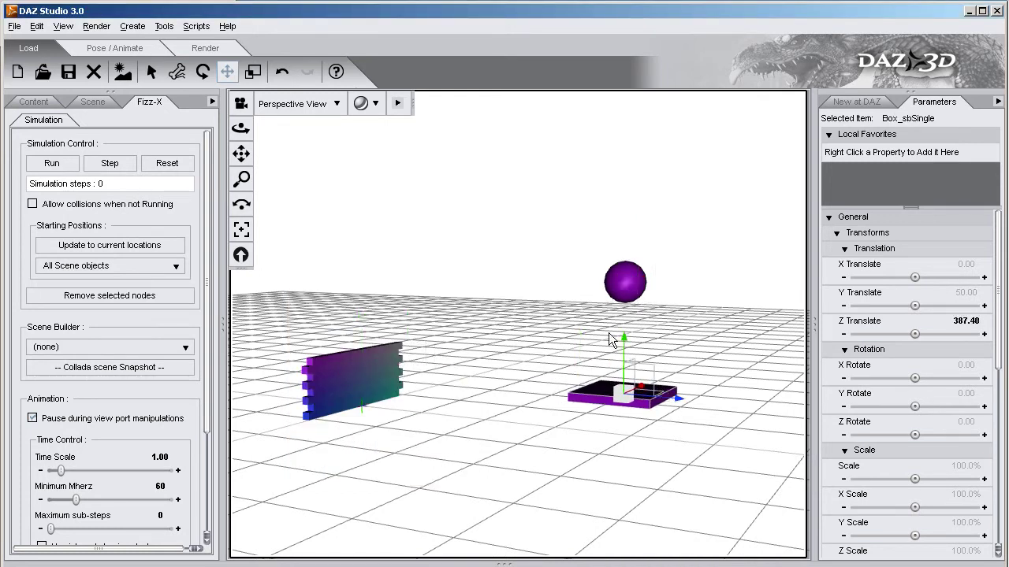
pyautogui.moveTo(243, 129); pyautogui.dragTo(354, 229)
pyautogui.click(202, 72)
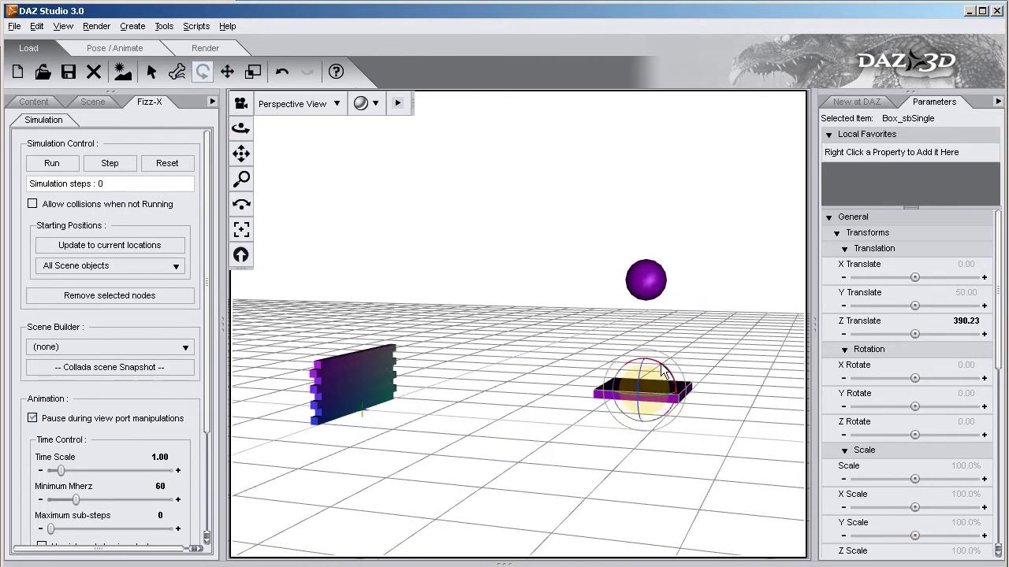
pyautogui.moveTo(645, 364); pyautogui.dragTo(625, 346)
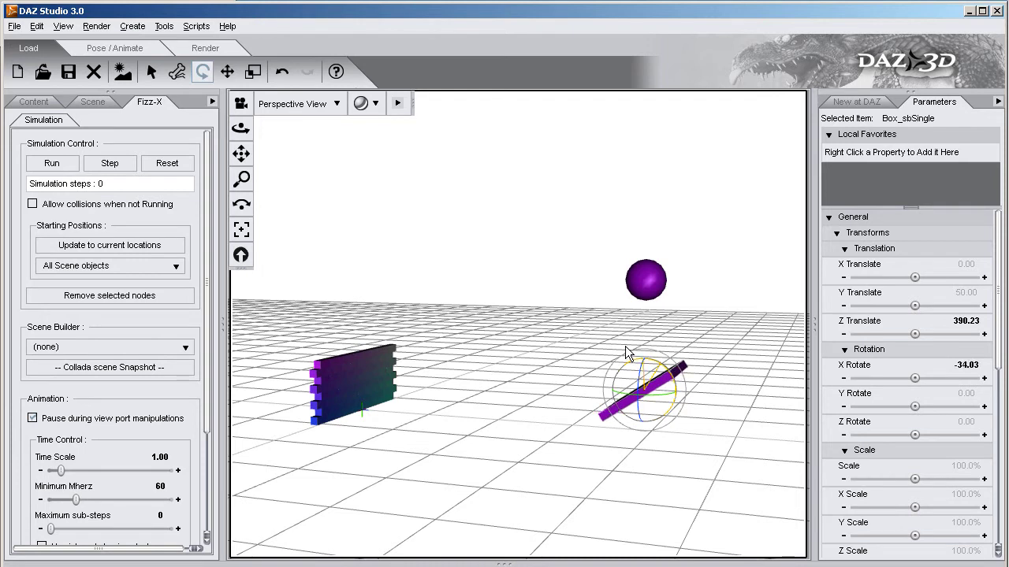
# - Update the simulation's starting positions of all scene objects to their current locations
pyautogui.click(102, 252)
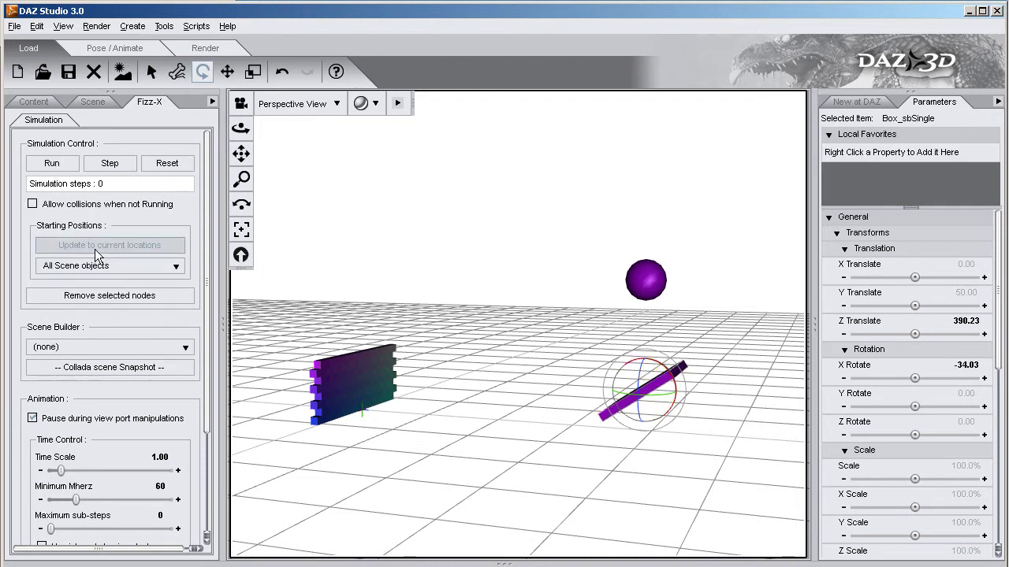
pyautogui.click(459, 317)
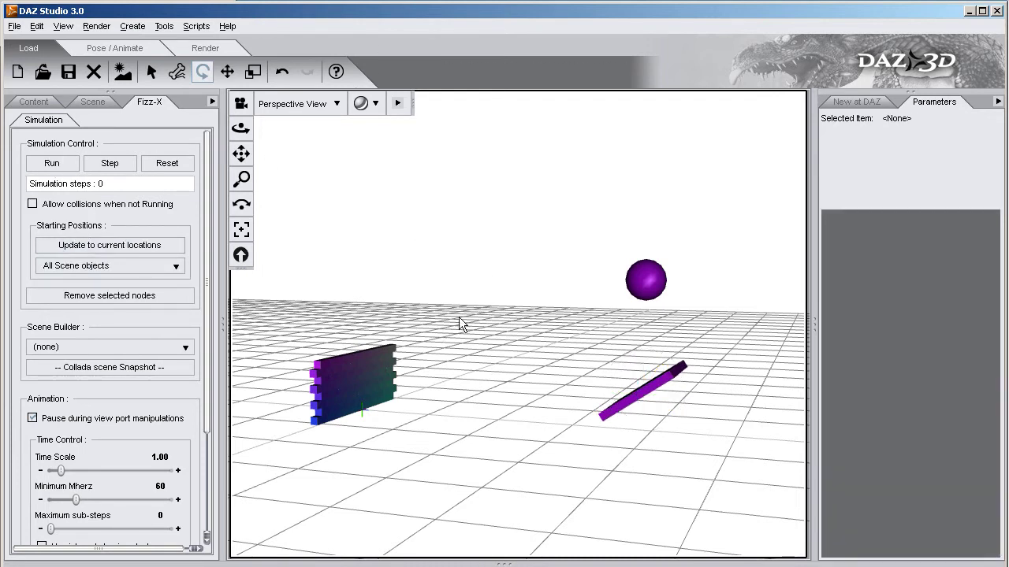
pyautogui.moveTo(240, 129); pyautogui.dragTo(481, 228)
pyautogui.moveTo(473, 298); pyautogui.dragTo(418, 301)
pyautogui.click(122, 247)
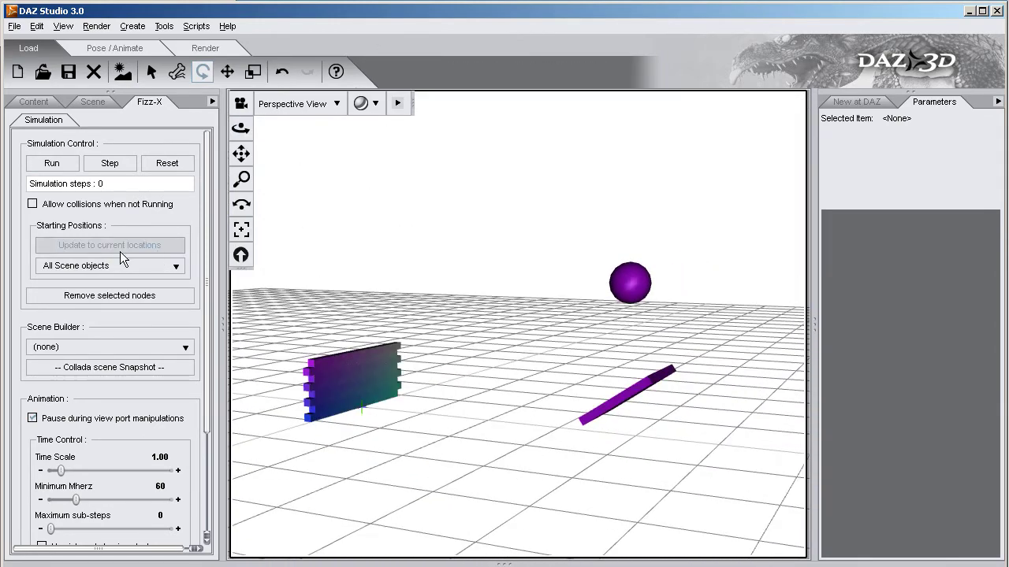
pyautogui.click(115, 247)
pyautogui.click(113, 244)
# - Reset the simulation and run it with the sphere, tilted box and brick wall
pyautogui.click(172, 163)
pyautogui.click(167, 160)
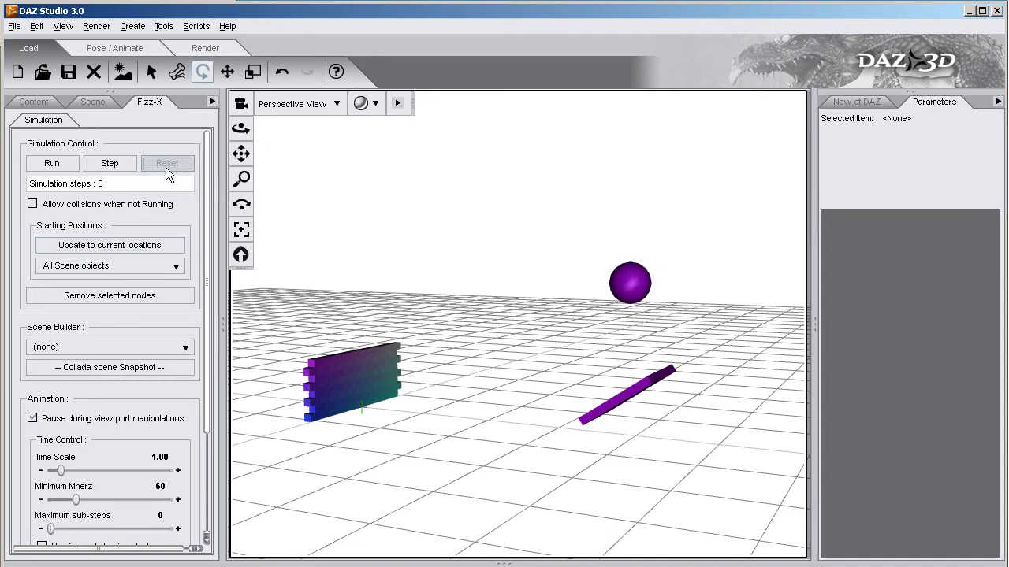
pyautogui.click(41, 162)
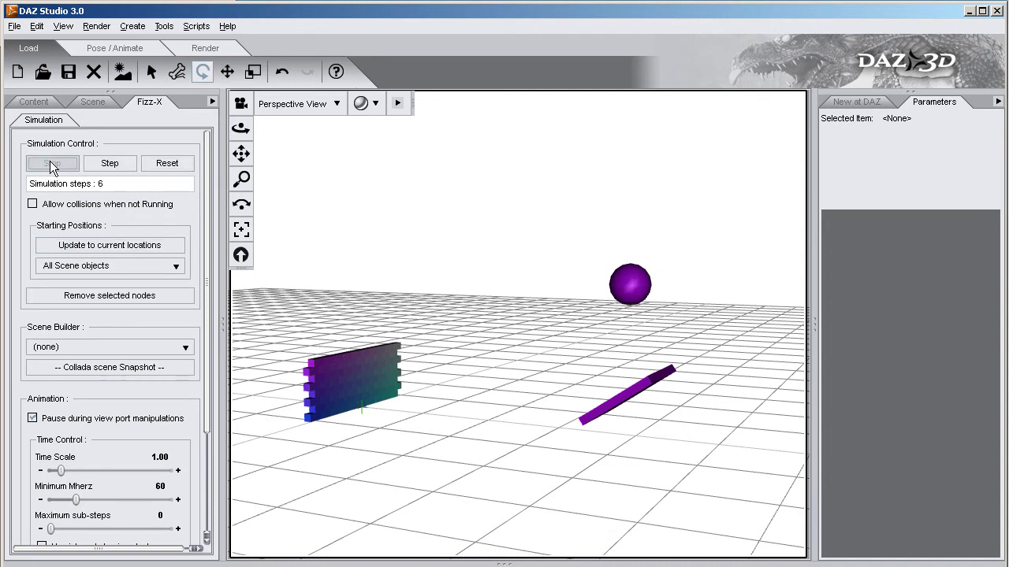